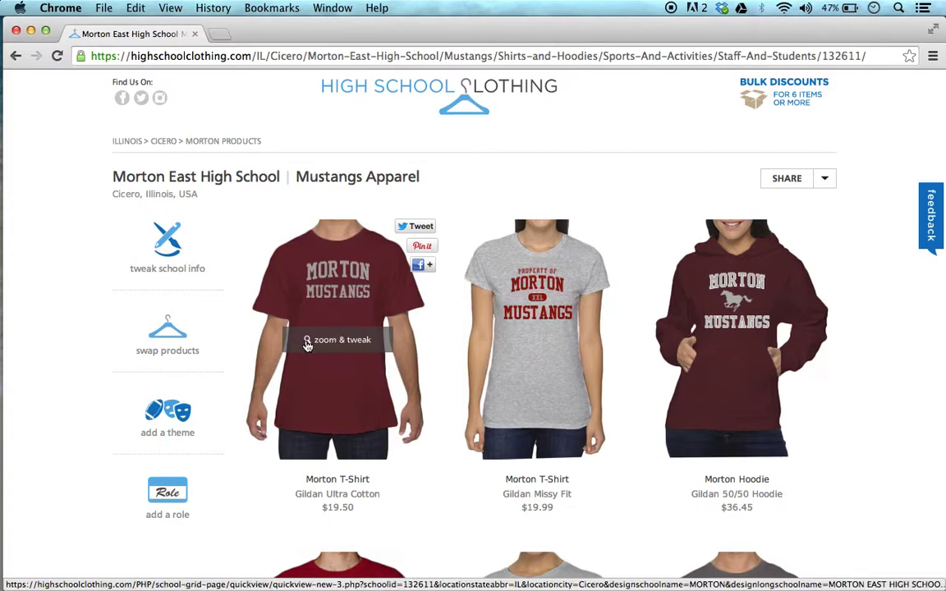
Step: Open the maroon Morton T-Shirt's quick view and start adding back names and numbers
left_click(340, 340)
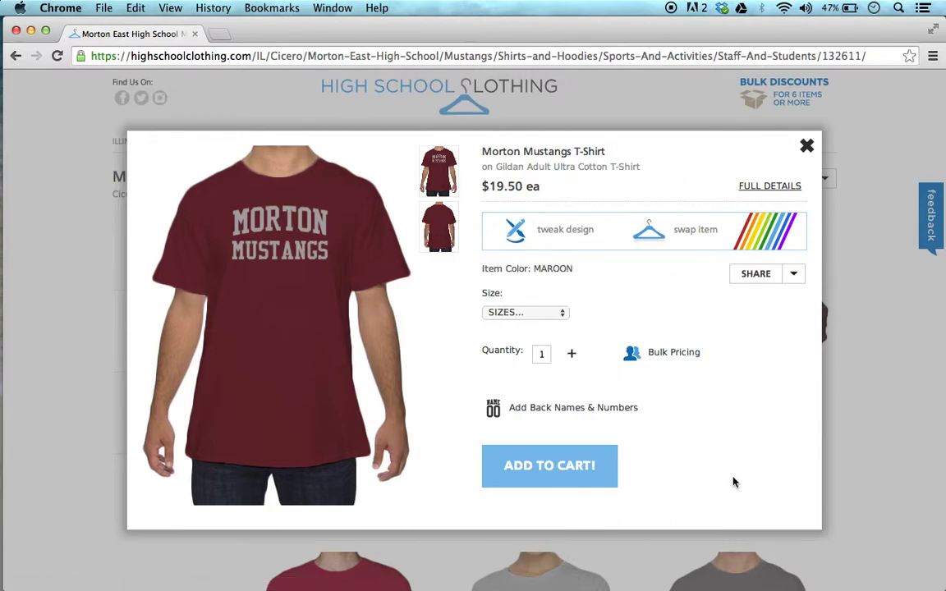
left_click(532, 409)
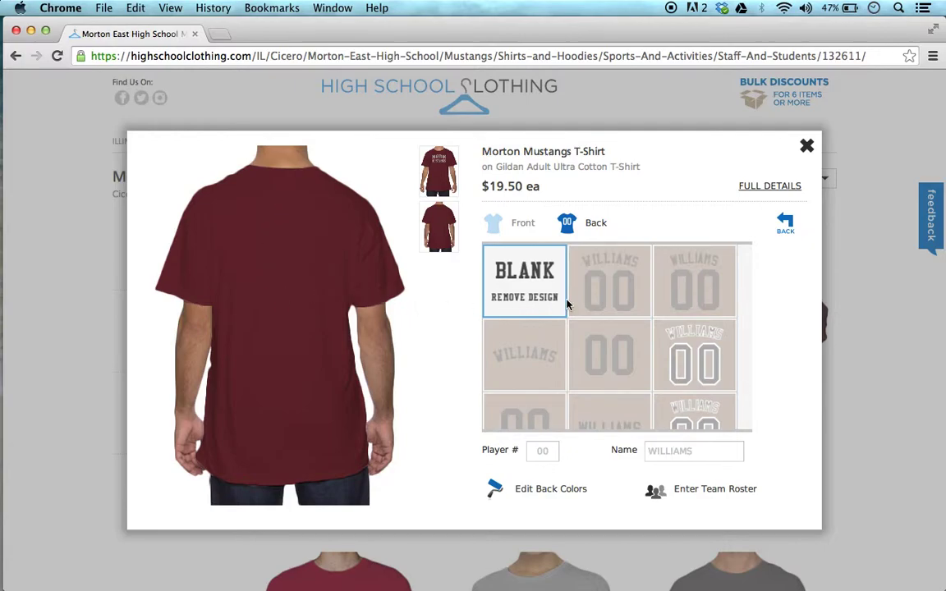
Step: Choose the stacked back design with player number 23 and the player's name above it
left_click(629, 283)
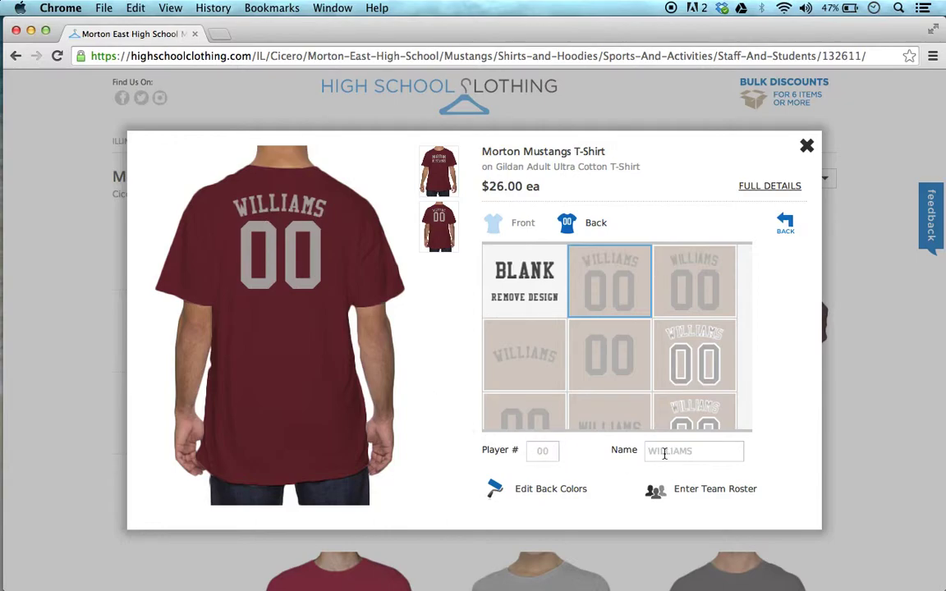
left_click(549, 453)
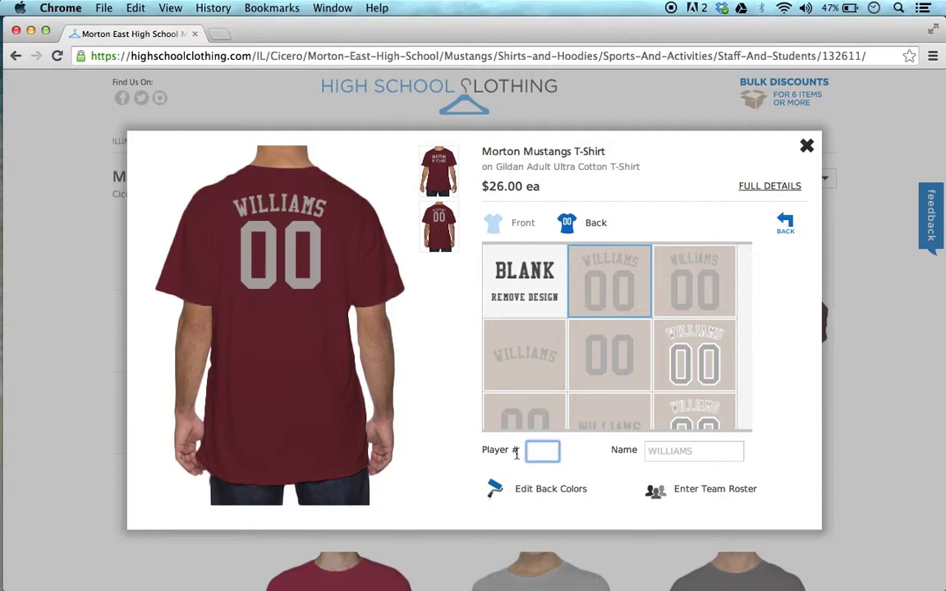
type("23")
left_click(710, 449)
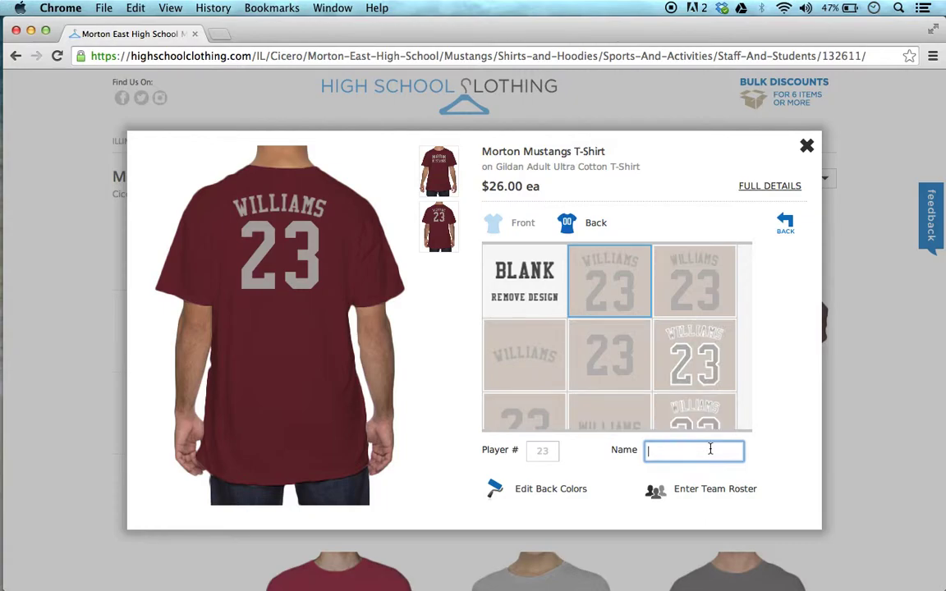
type("jordan")
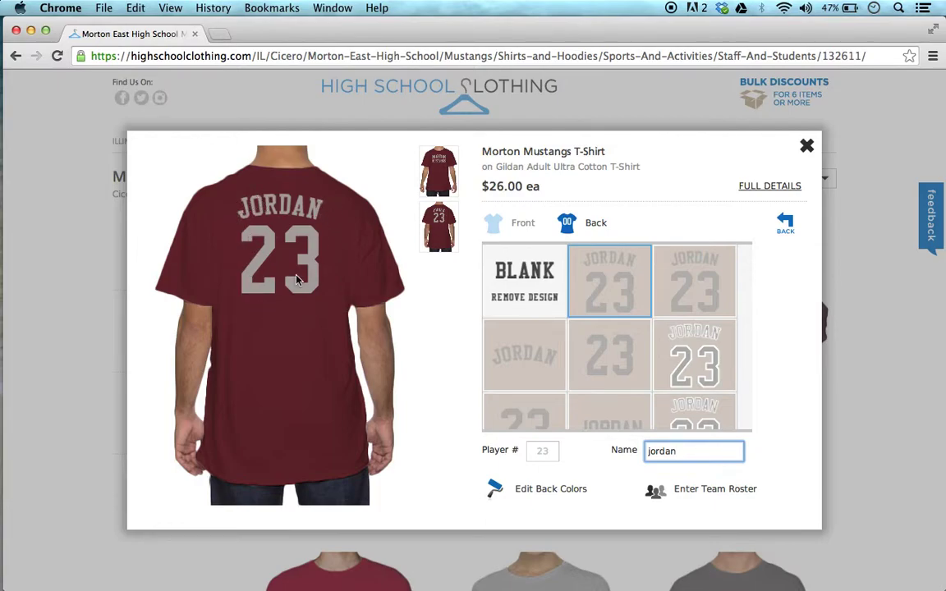
Step: Set the back lettering colours to a white name and a black number
left_click(563, 498)
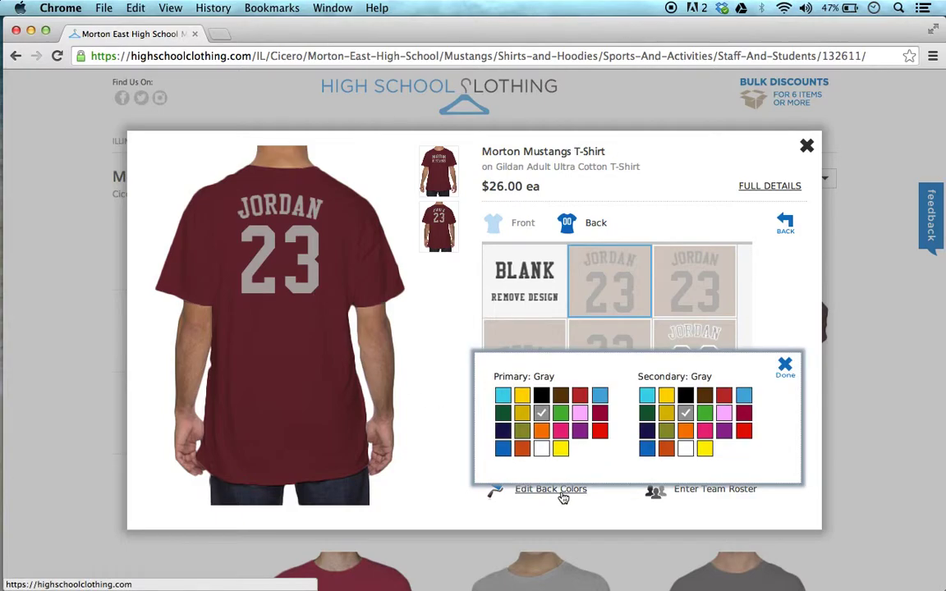
left_click(541, 447)
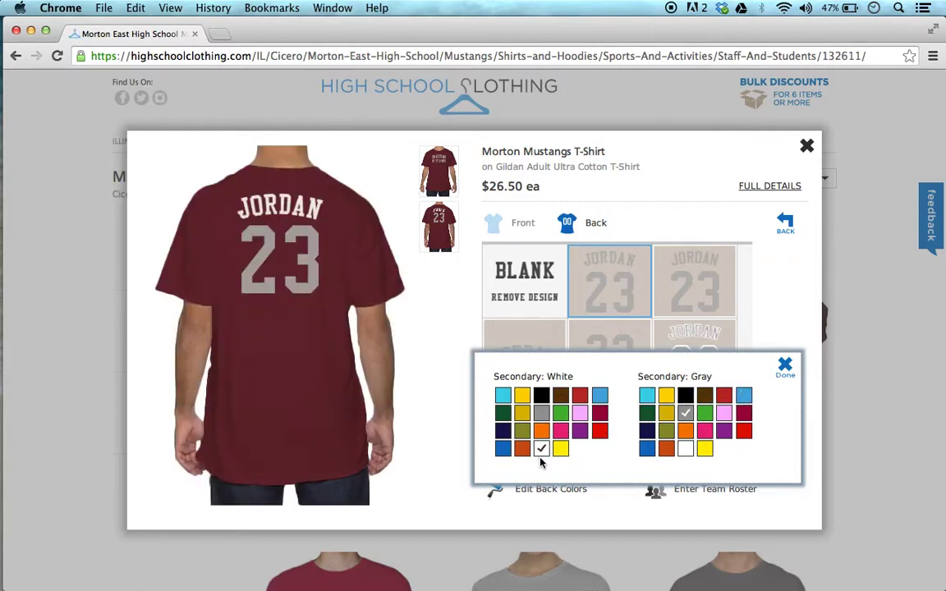
left_click(686, 397)
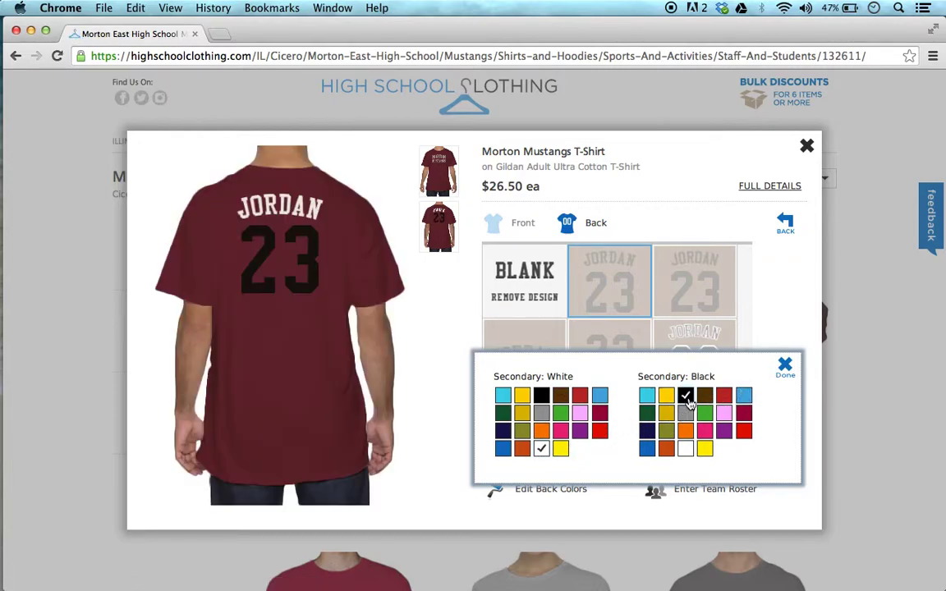
left_click(785, 366)
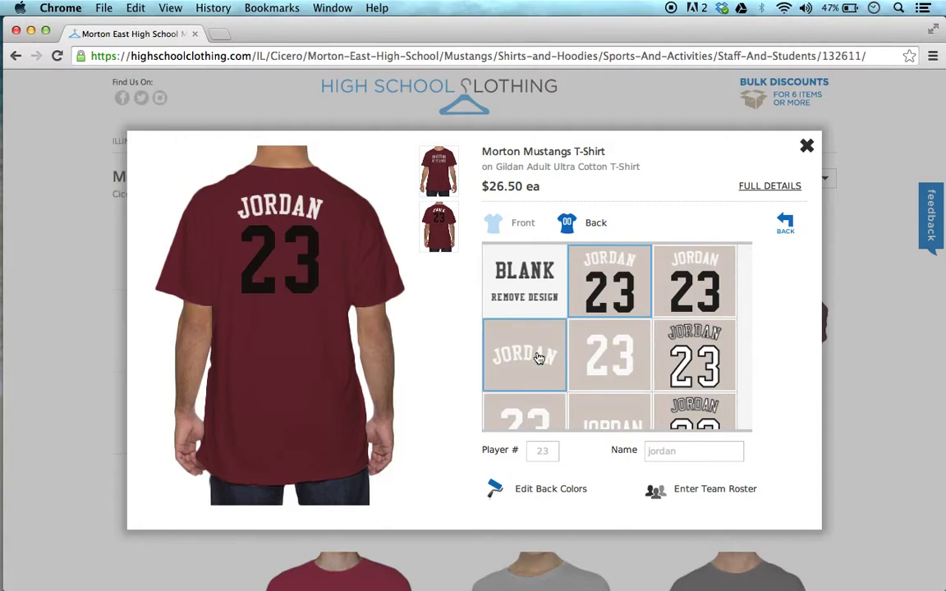
Step: Pick the outlined name-and-number style, preview front and back, then open the team roster
left_click(685, 352)
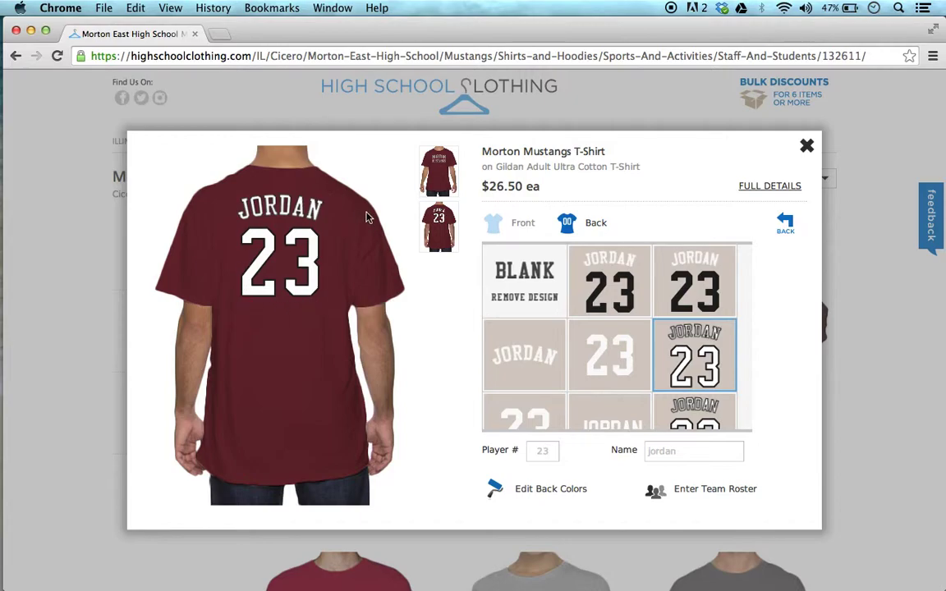
left_click(435, 176)
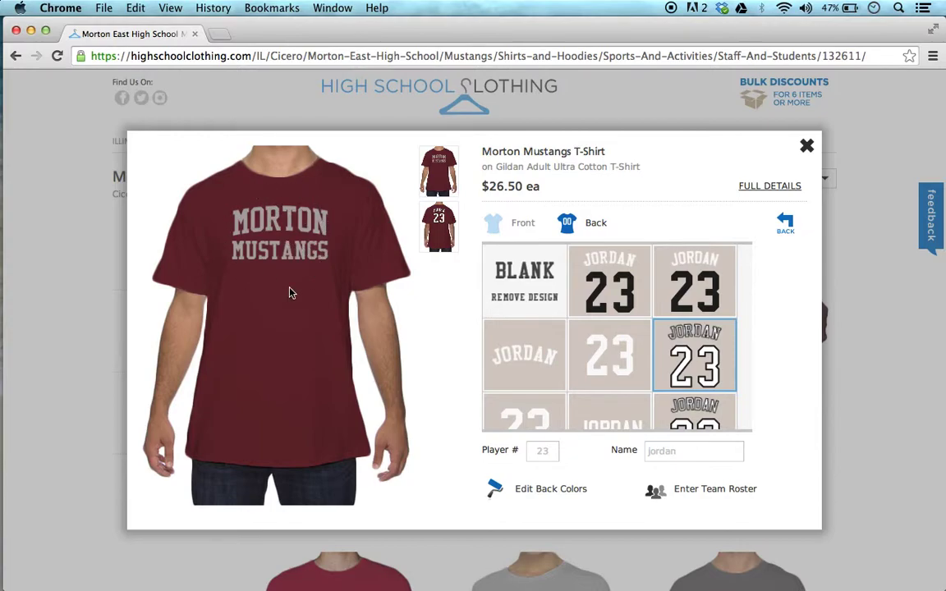
left_click(437, 239)
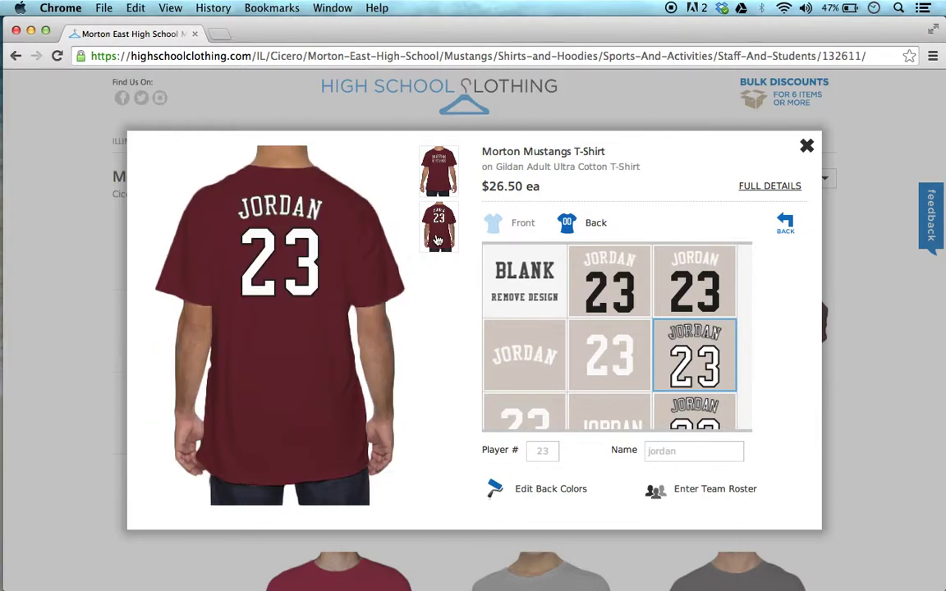
left_click(393, 165)
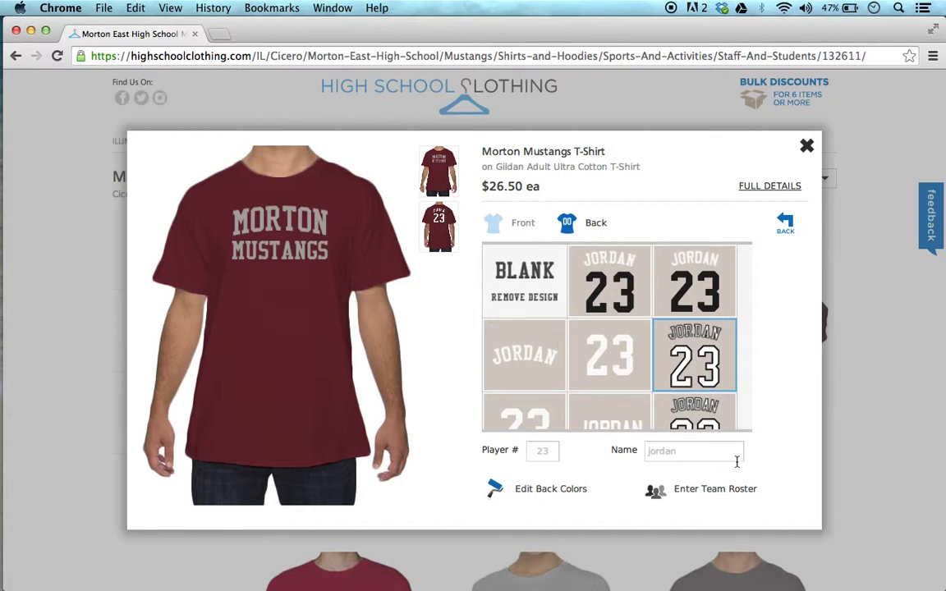
left_click(723, 493)
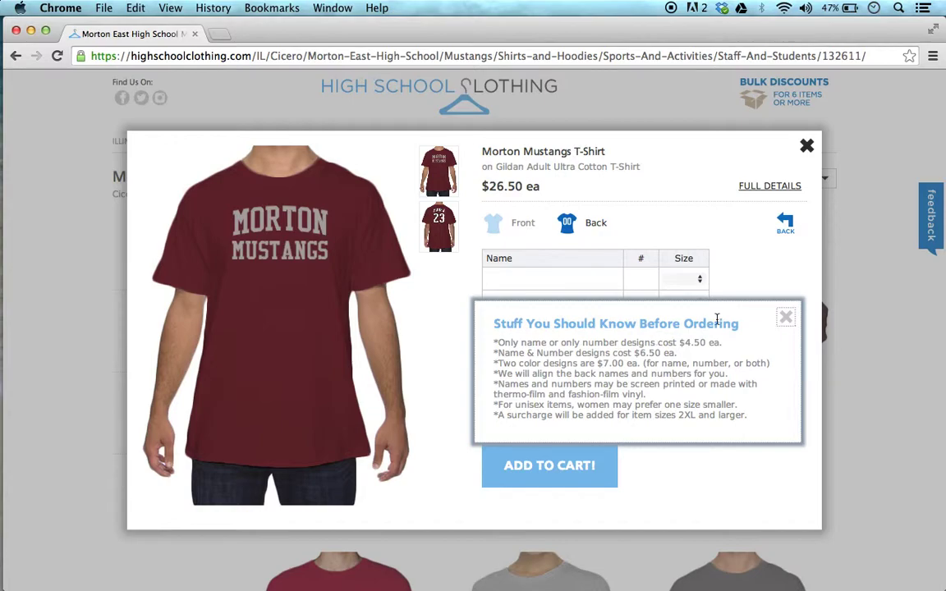
Step: Fill the first roster row with the player's name, number 23 and size 3XL
left_click(786, 317)
left_click(506, 274)
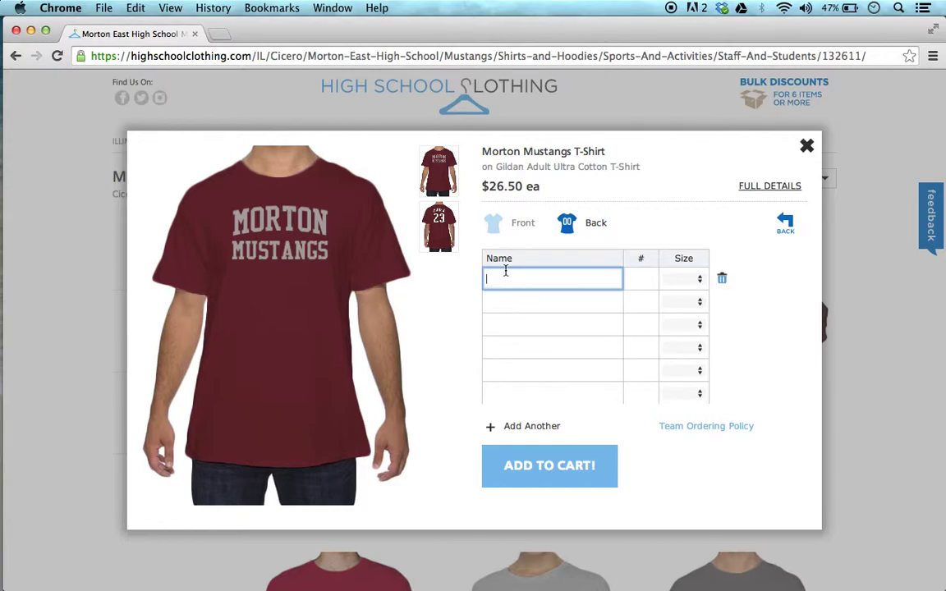
type("JORDA")
left_click(650, 279)
type("23")
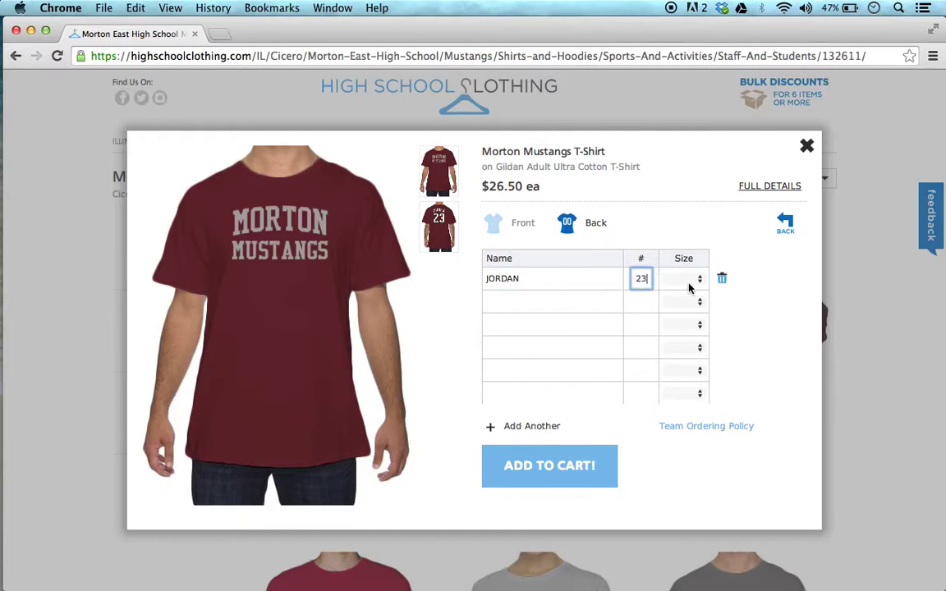
left_click(683, 279)
left_click(686, 355)
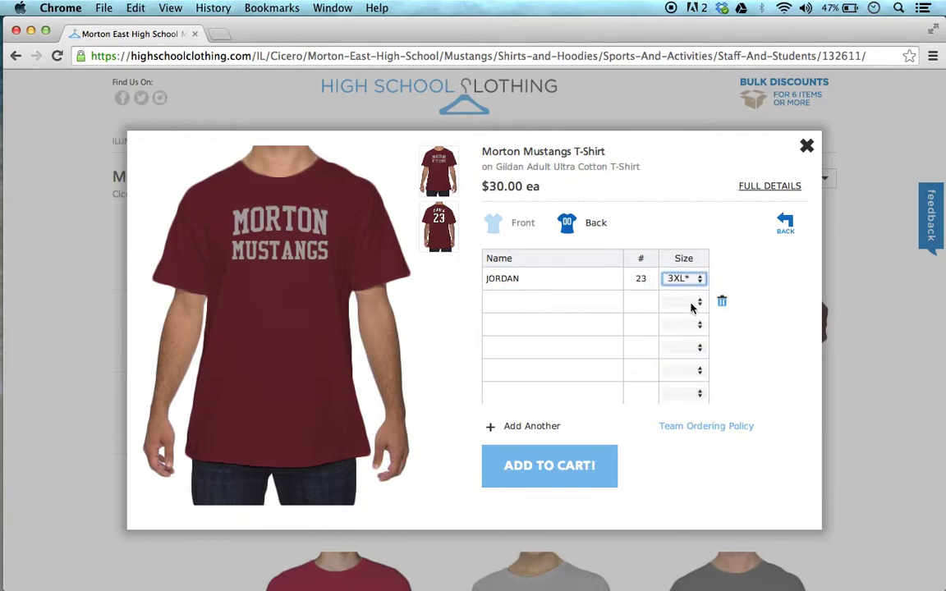
Step: Set sizes M, M and L for the second, third and fourth players
left_click(685, 302)
left_click(687, 326)
left_click(688, 325)
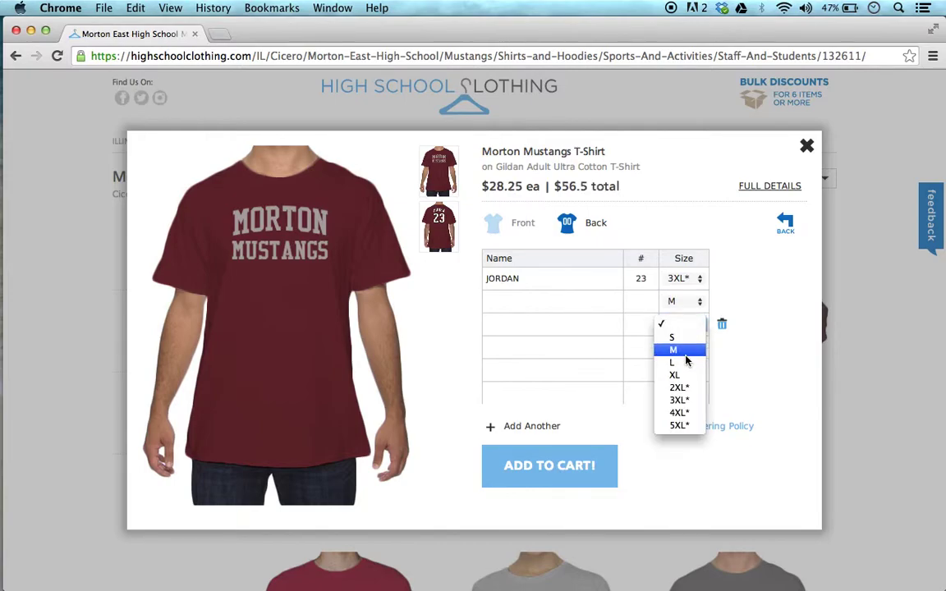
left_click(687, 349)
left_click(683, 347)
left_click(683, 388)
Step: Give the second, third and fourth players numbers 5, 4 and 23
left_click(638, 299)
type("5")
left_click(633, 323)
type("4")
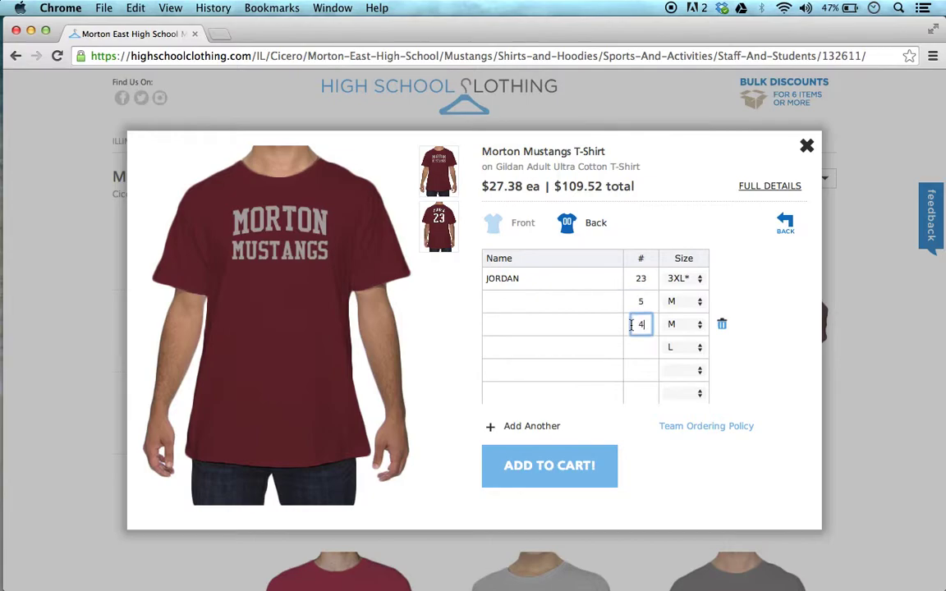
left_click(640, 346)
type("23")
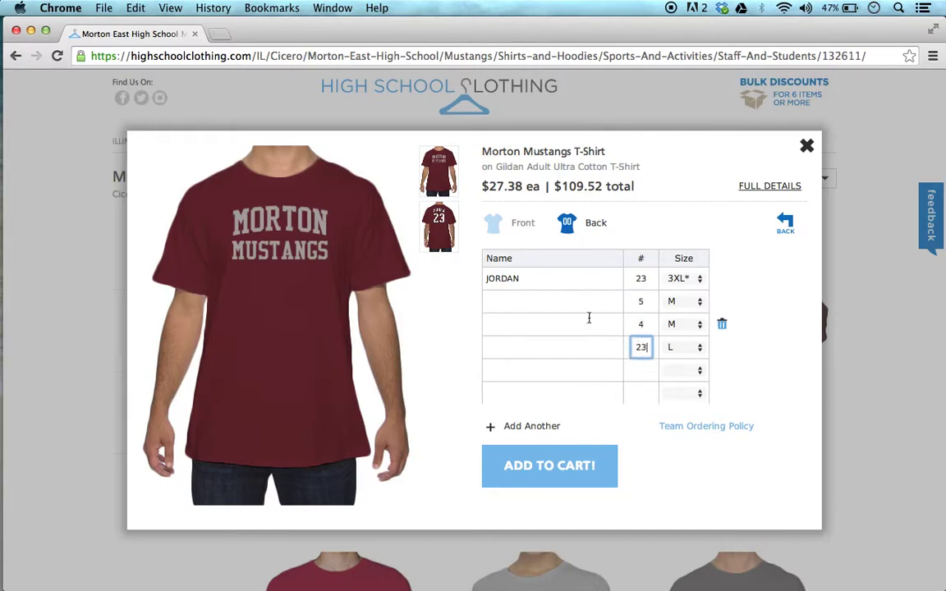
Step: Enter the remaining three players' names and add the four-shirt roster to the cart
left_click(574, 303)
type("PICASSO")
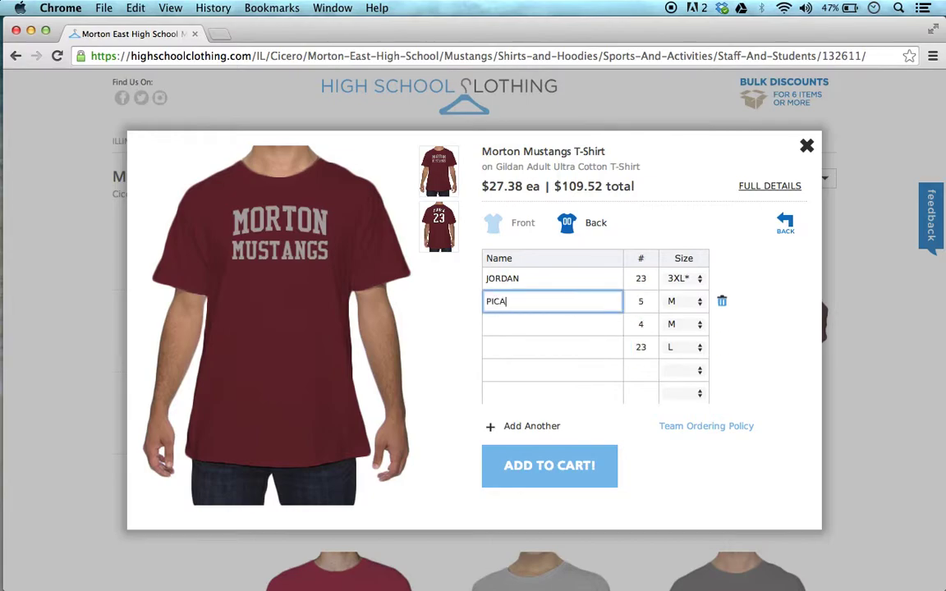
left_click(589, 328)
type("PIPPEM")
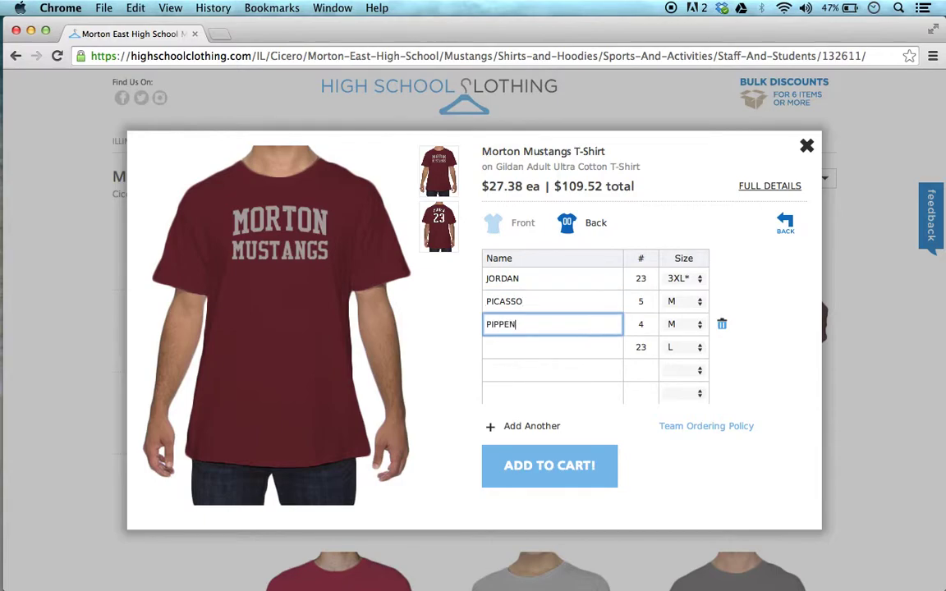
left_click(563, 348)
type("JACKSON")
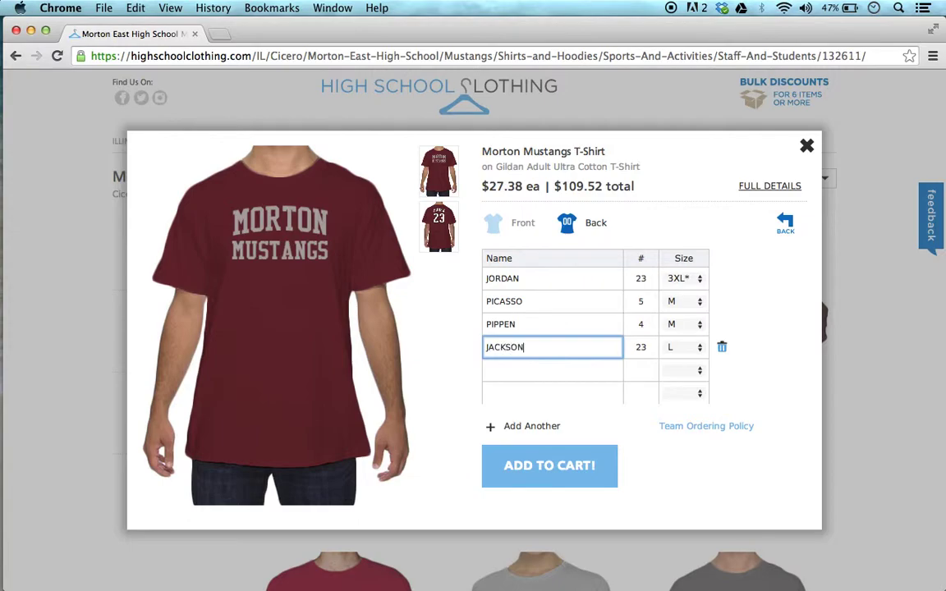
left_click(565, 248)
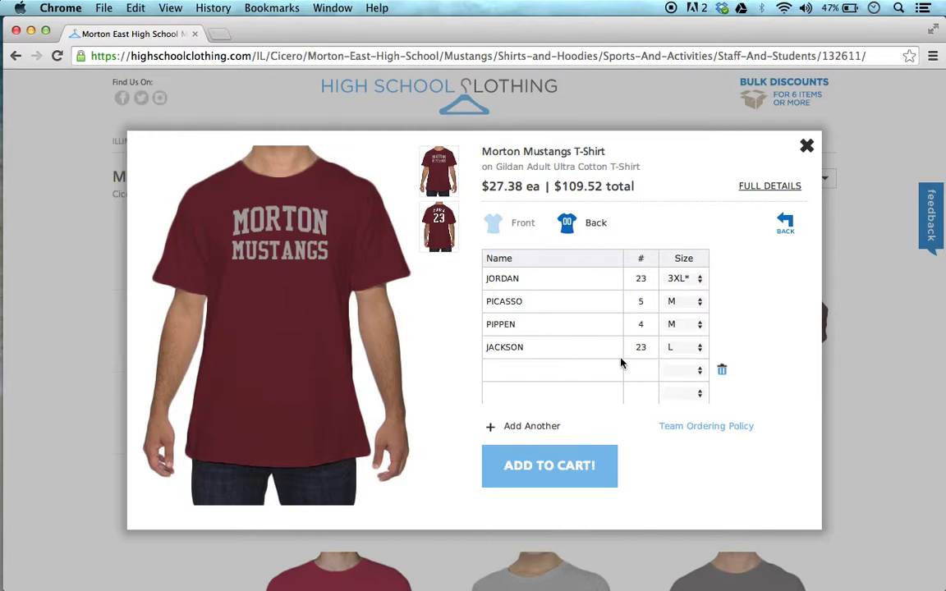
left_click(538, 470)
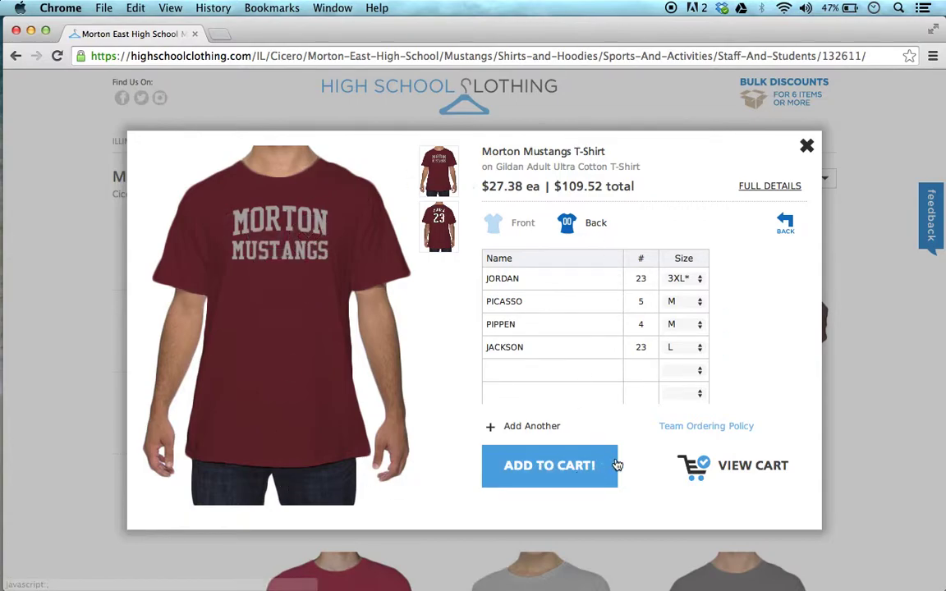
Step: Go to the shopping cart and scroll down to the $109.52 subtotal
left_click(712, 464)
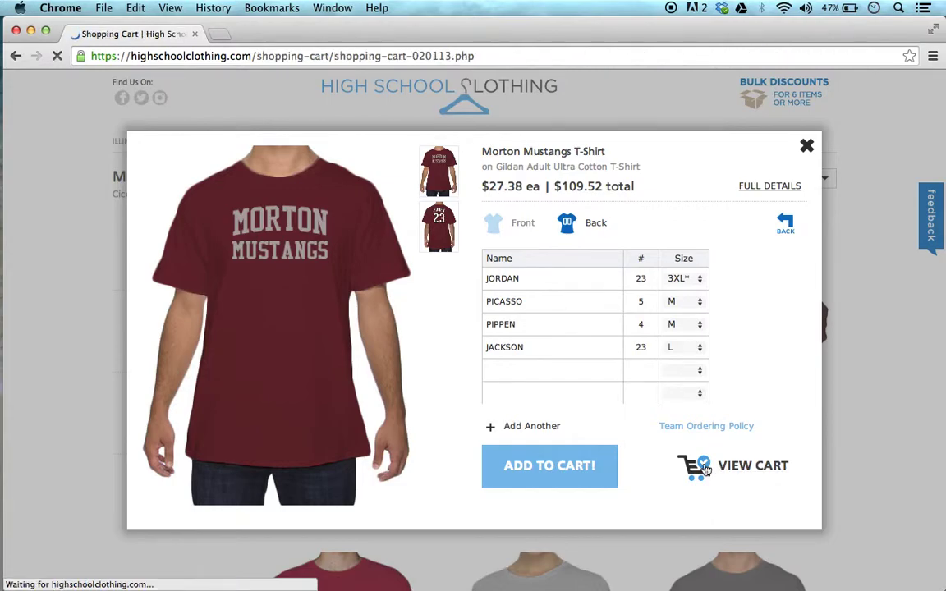
scroll(492, 265, "down", 2)
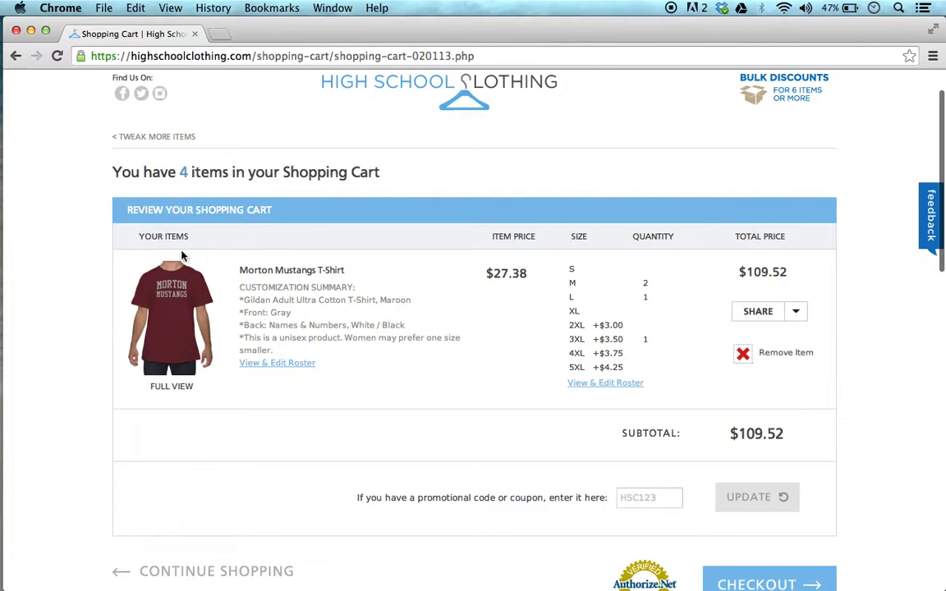
mouse_move(171, 316)
Step: Open View & Edit Roster to review all four players' names, numbers and sizes
left_click(257, 365)
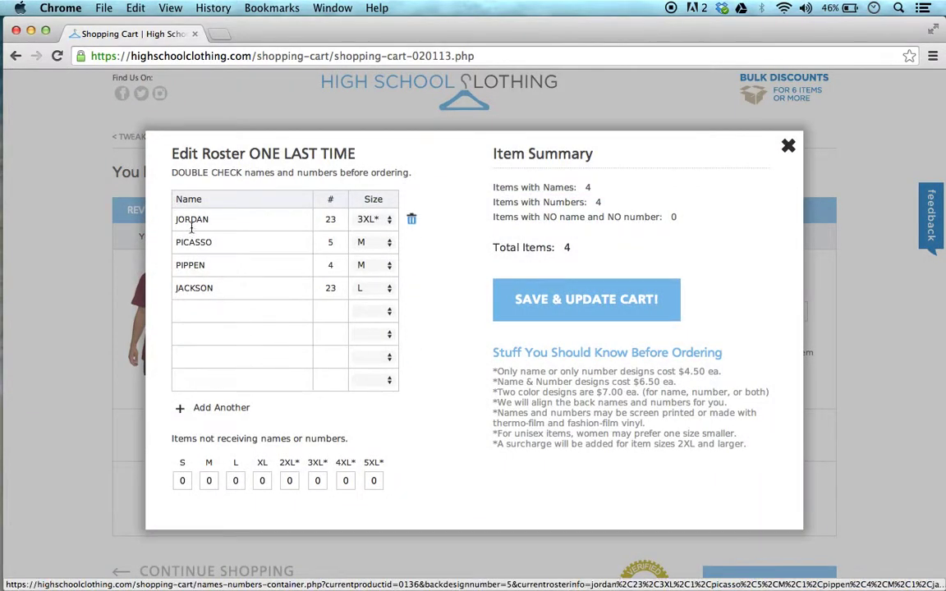